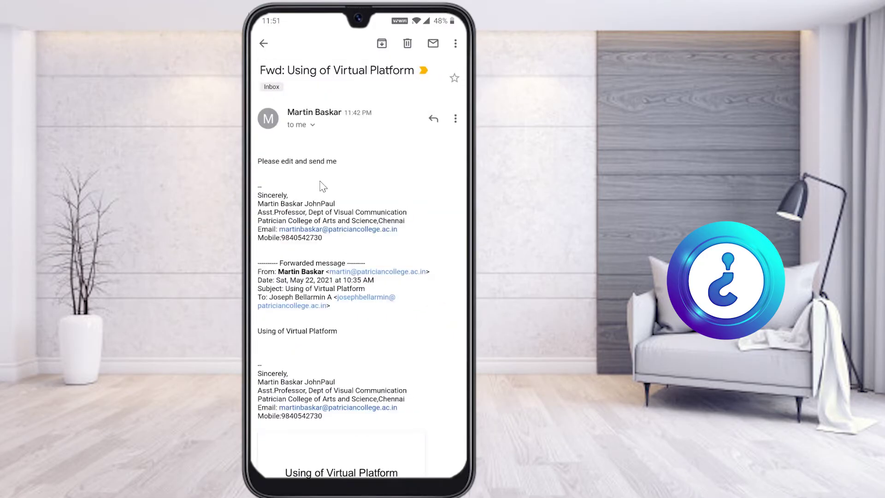
# - Scroll the forwarded email down to the Using of Virtual Platform .pptx attachment
pyautogui.scroll(-3, 321, 186)
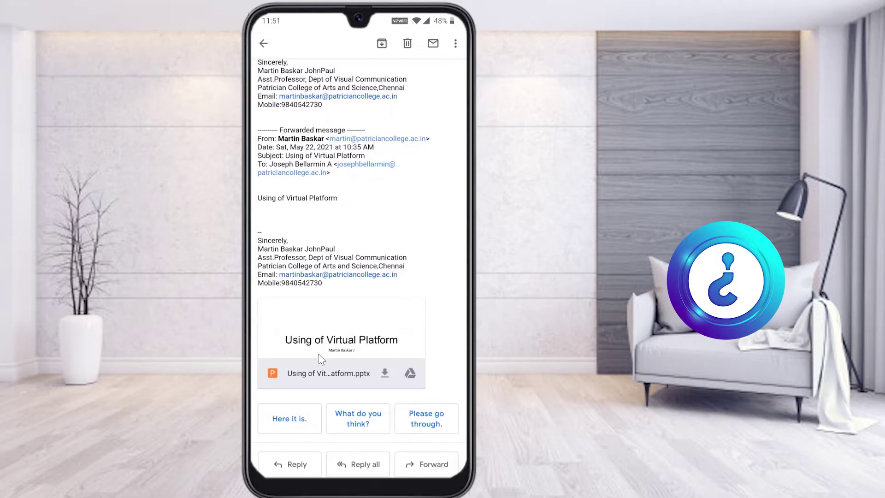
# - Download the Using of Virtual Platform attachment, preview its slides, then close the preview
pyautogui.click(384, 373)
pyautogui.click(384, 373)
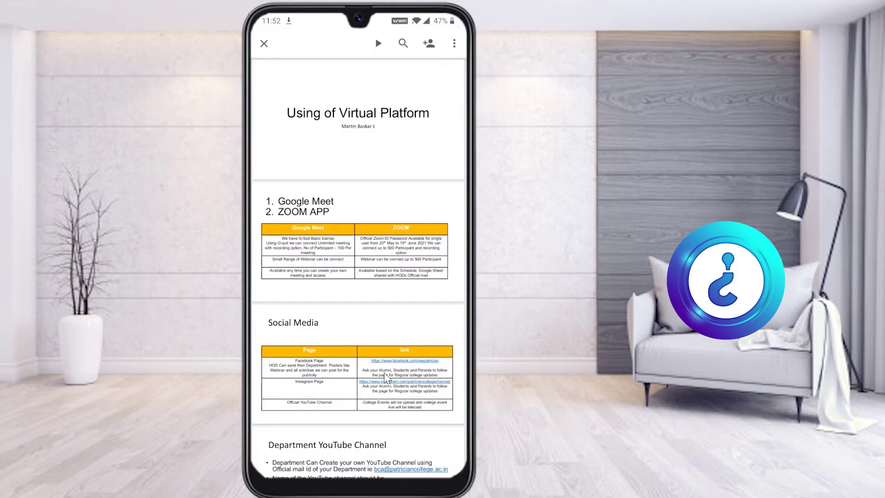
pyautogui.scroll(-10, 384, 372)
pyautogui.scroll(10, 384, 373)
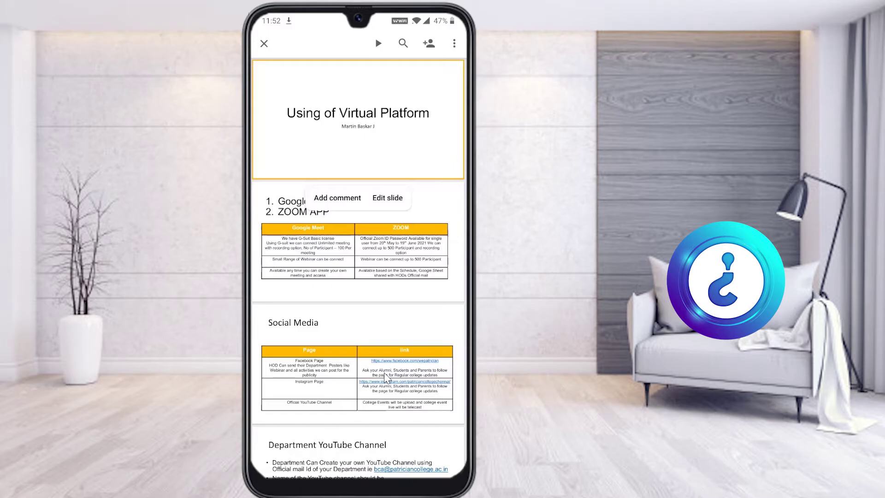
pyautogui.click(264, 43)
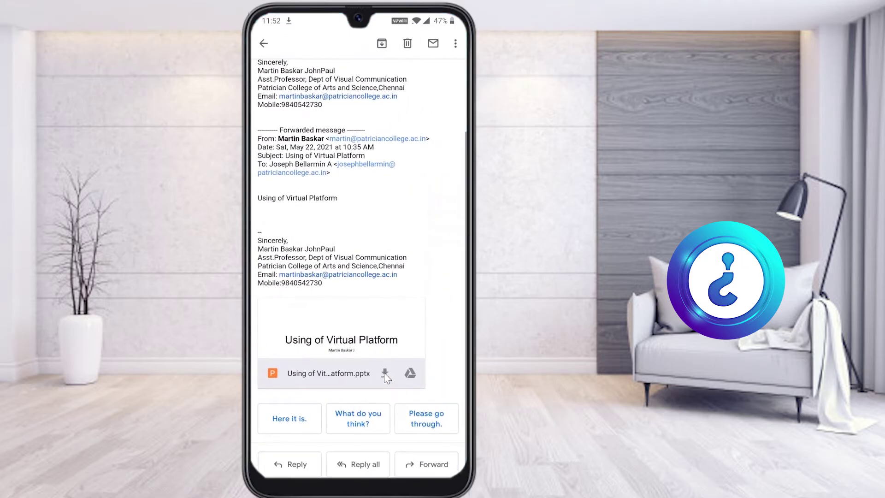
# - Search the Play Store for 'powerpoint' and launch the installed Microsoft PowerPoint app
pyautogui.press('Home')
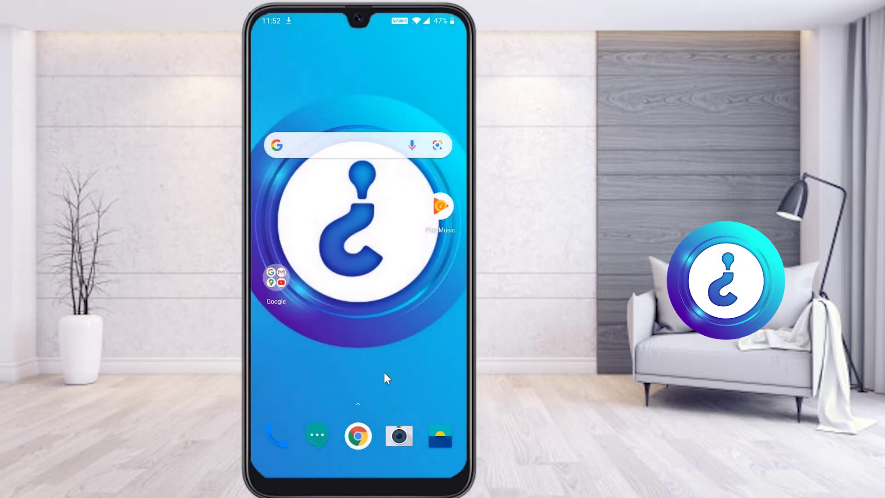
pyautogui.moveTo(384, 372); pyautogui.dragTo(384, 185)
pyautogui.click(398, 99)
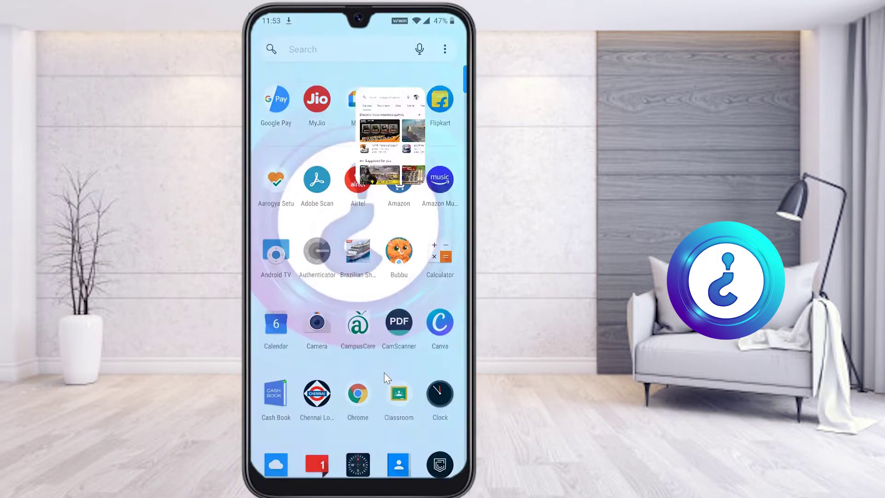
pyautogui.click(336, 43)
pyautogui.click(307, 73)
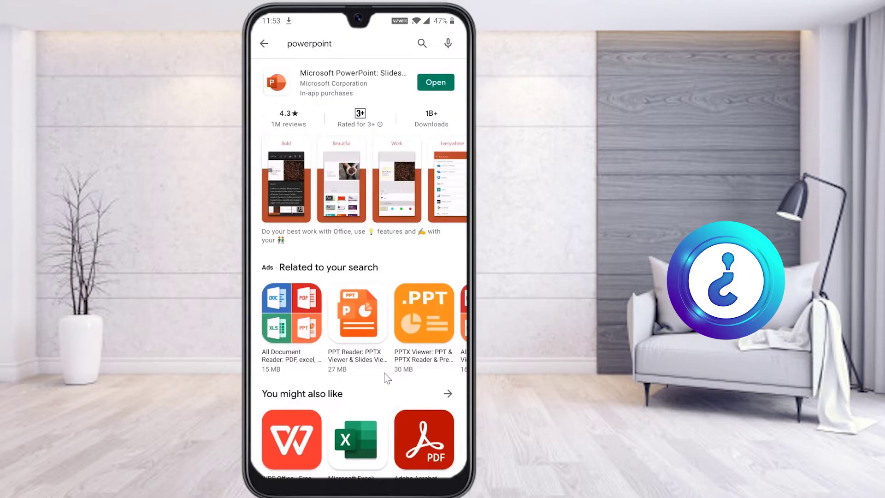
pyautogui.click(436, 82)
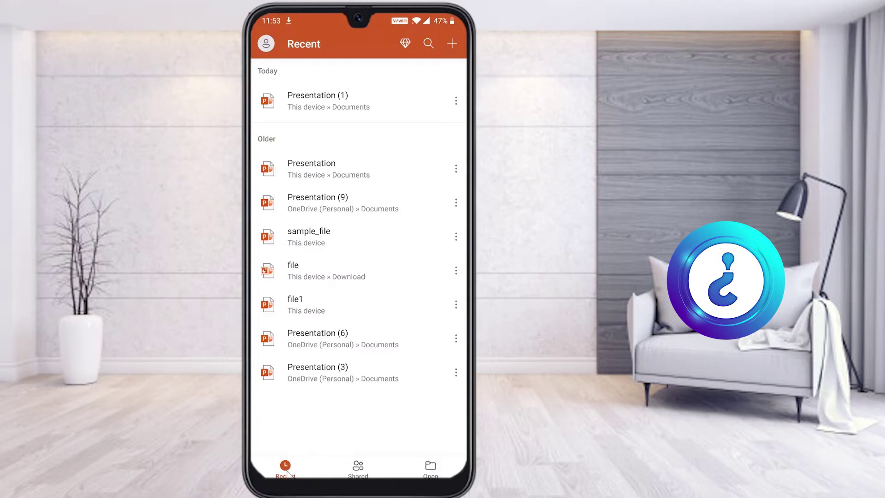
# - Open Using of Vitual Platform.pptx from This device > Download in PowerPoint
pyautogui.click(438, 469)
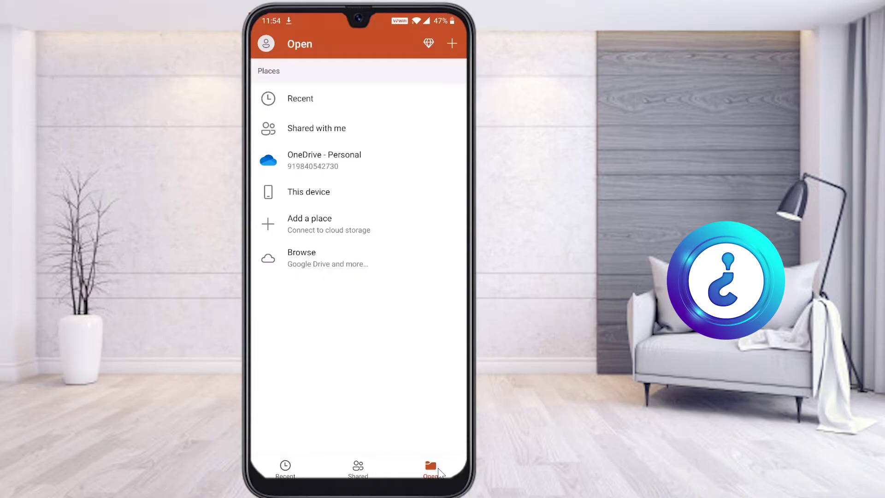
pyautogui.click(304, 202)
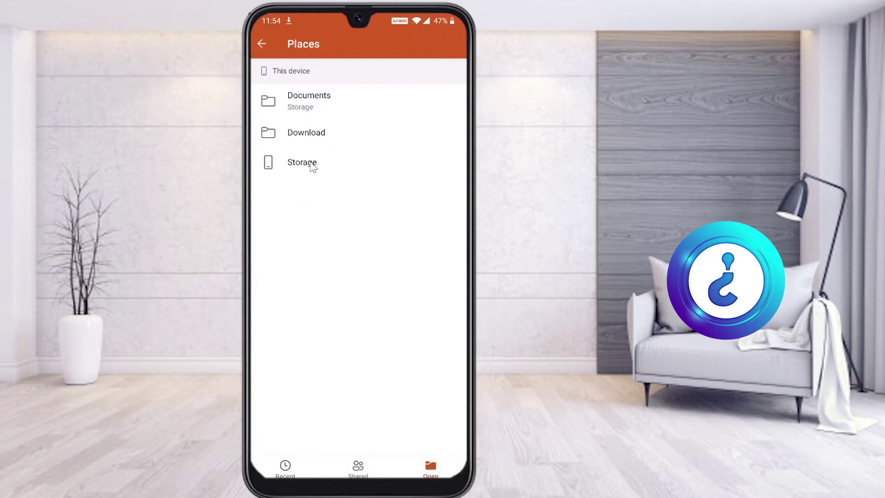
pyautogui.click(310, 137)
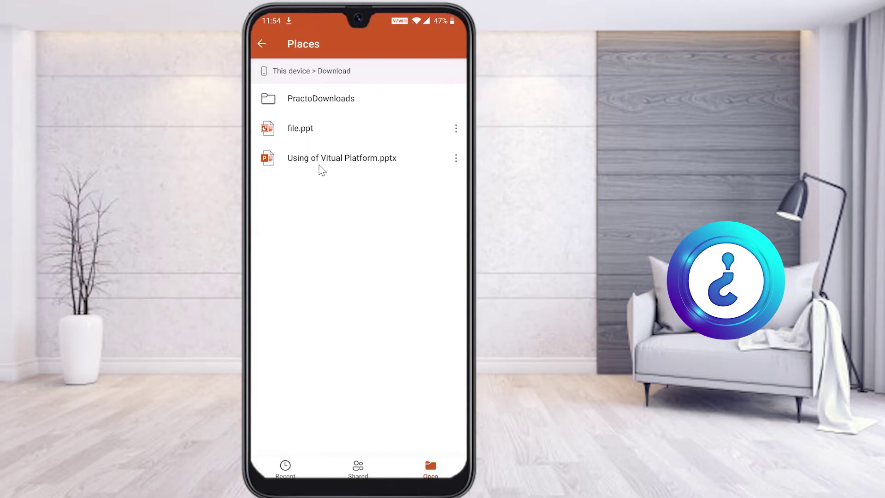
pyautogui.click(376, 161)
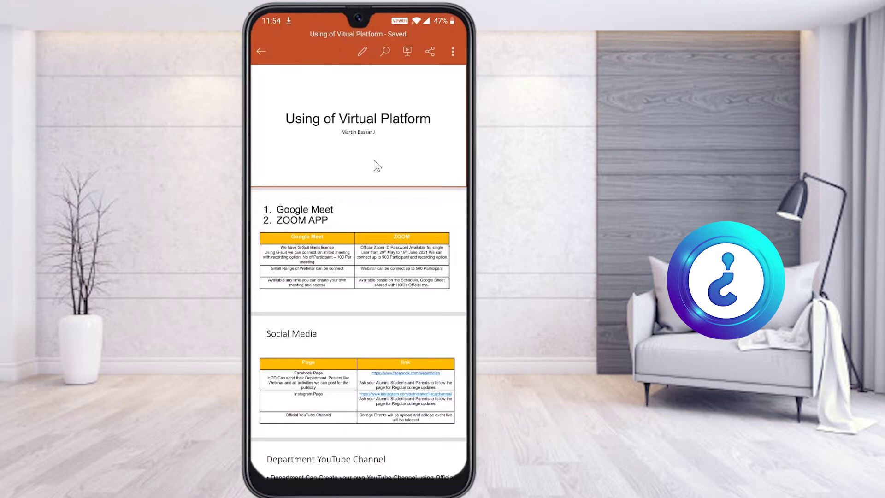
# - Switch to editing and apply the Gallery theme from Design > Themes
pyautogui.click(362, 52)
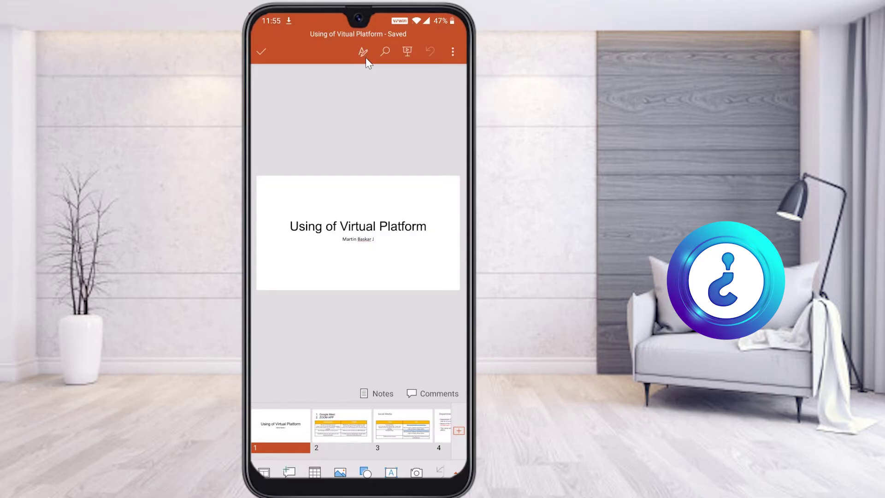
pyautogui.click(364, 57)
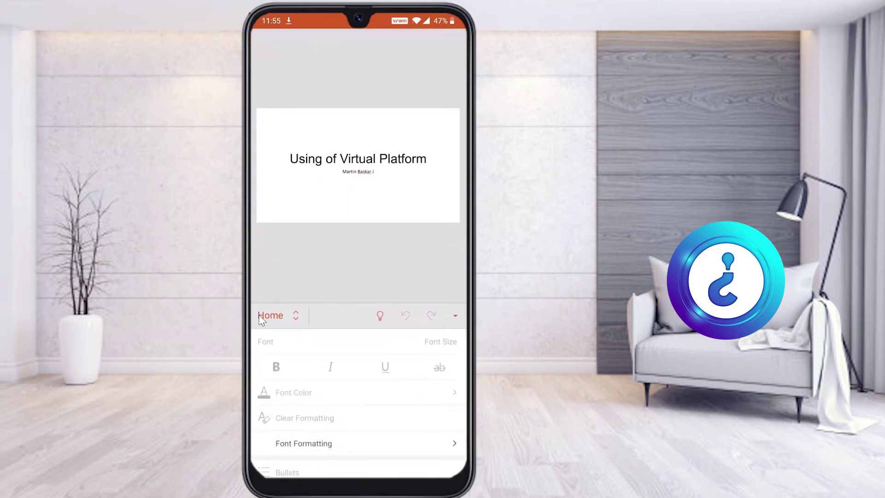
pyautogui.click(294, 318)
pyautogui.click(277, 290)
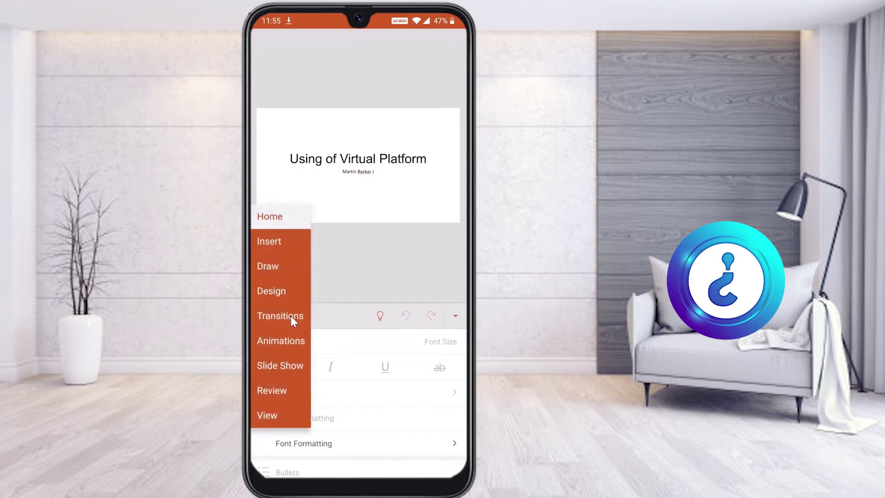
pyautogui.click(291, 341)
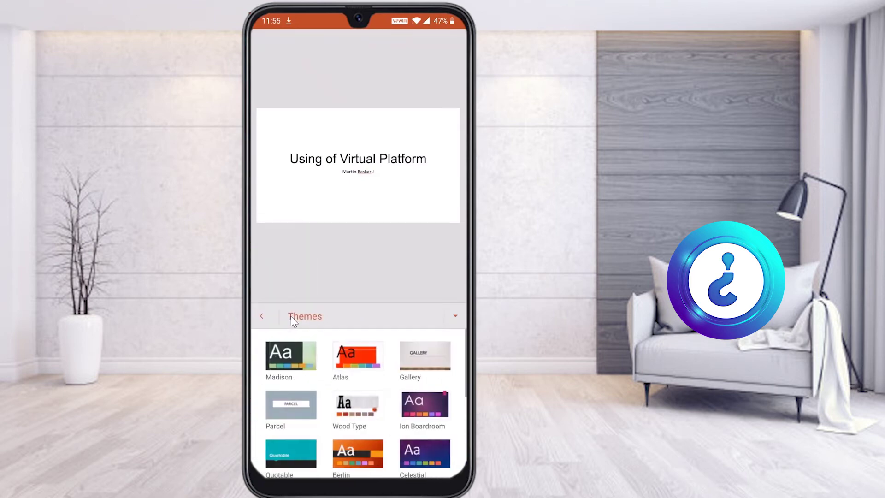
pyautogui.click(425, 356)
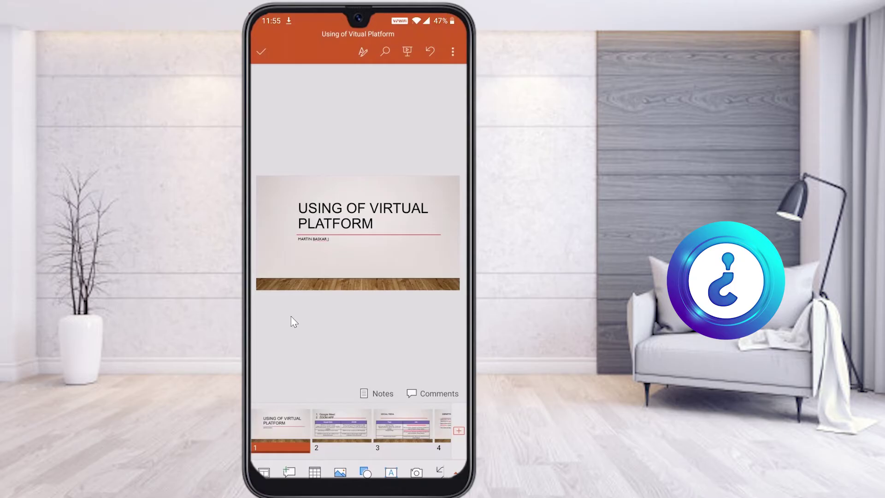
# - Correct slide 2's title to read 'ZOOM APPLICATION'
pyautogui.scroll(-1, 291, 316)
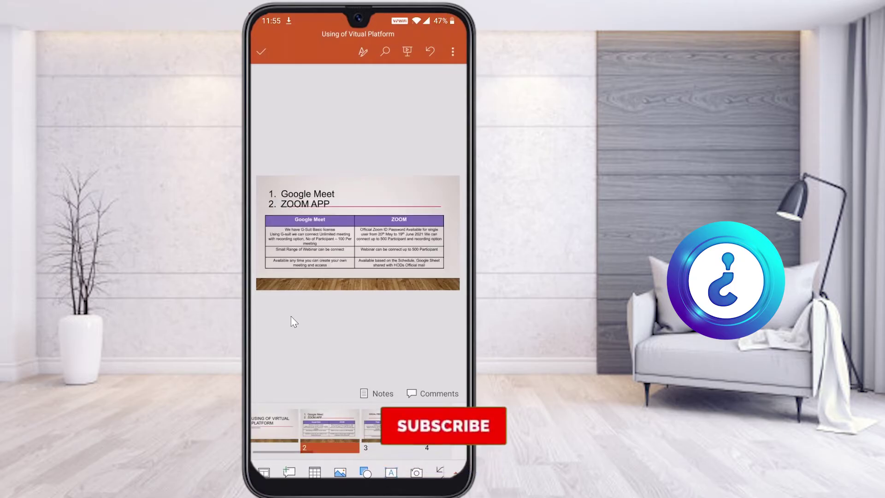
pyautogui.hscroll(10, 358, 429)
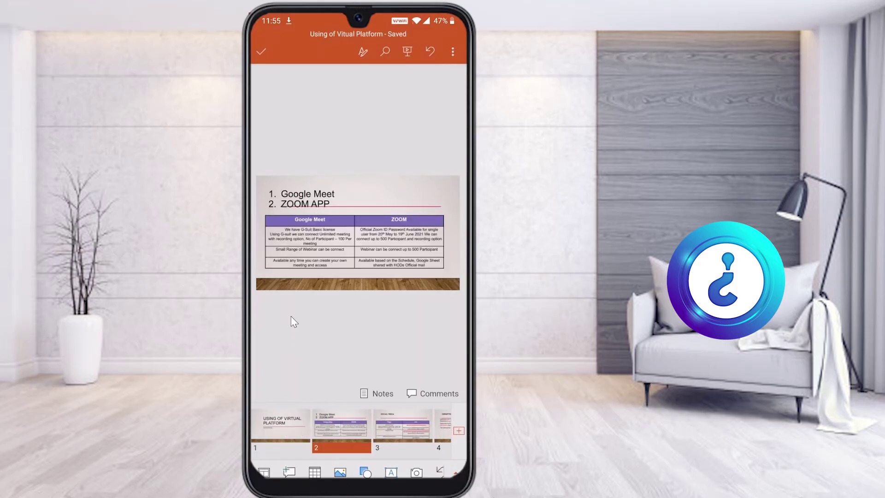
pyautogui.click(343, 196)
pyautogui.click(324, 204)
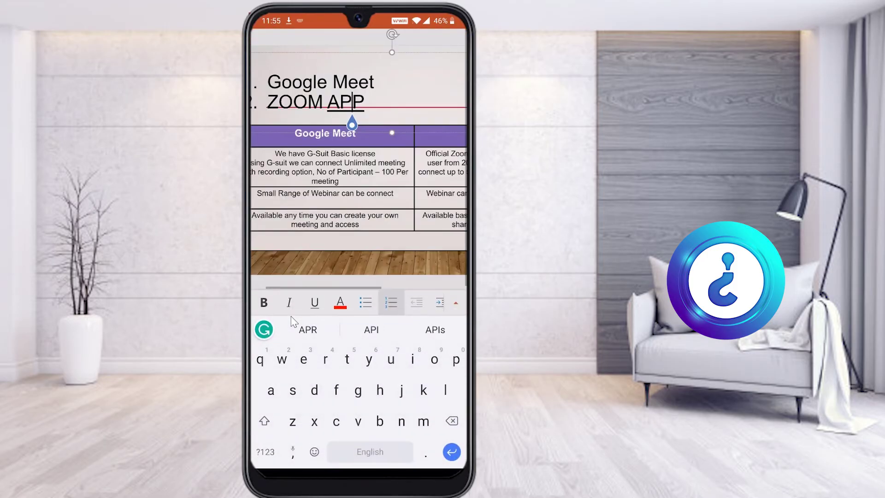
pyautogui.click(367, 102)
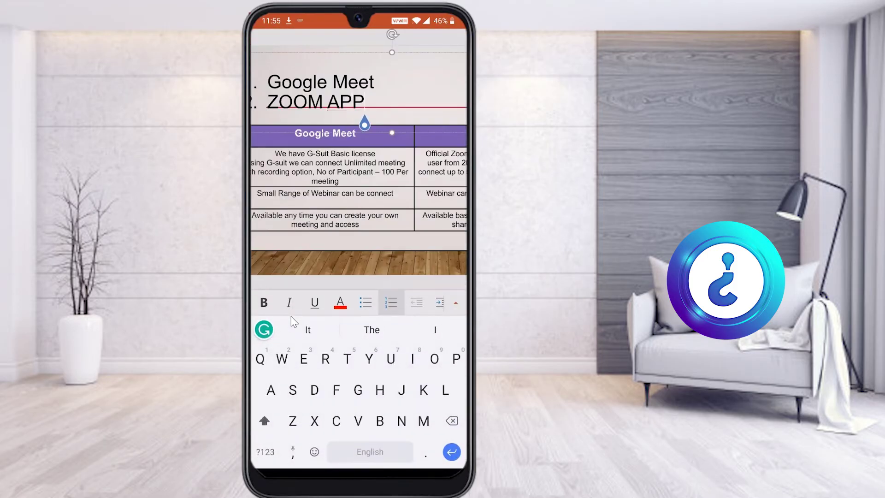
pyautogui.write('Lic')
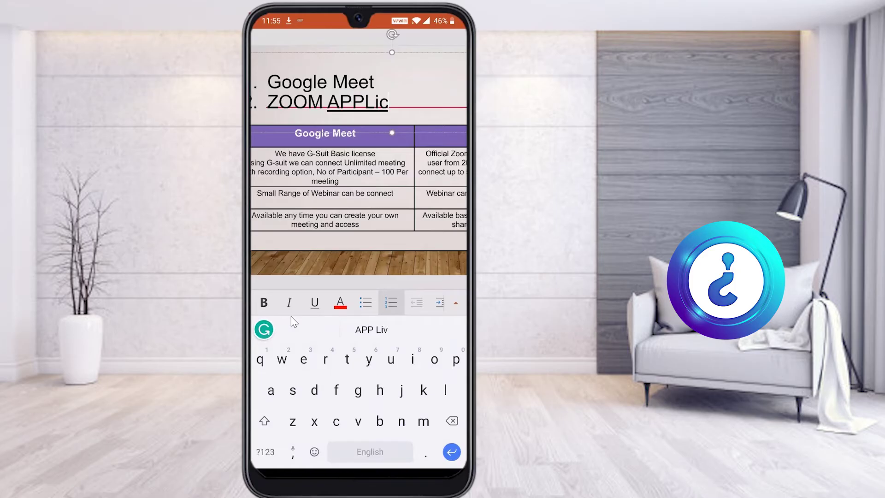
pyautogui.press('BackSpace')
pyautogui.press('BackSpace')
pyautogui.press('BackSpace')
pyautogui.press('BackSpace')
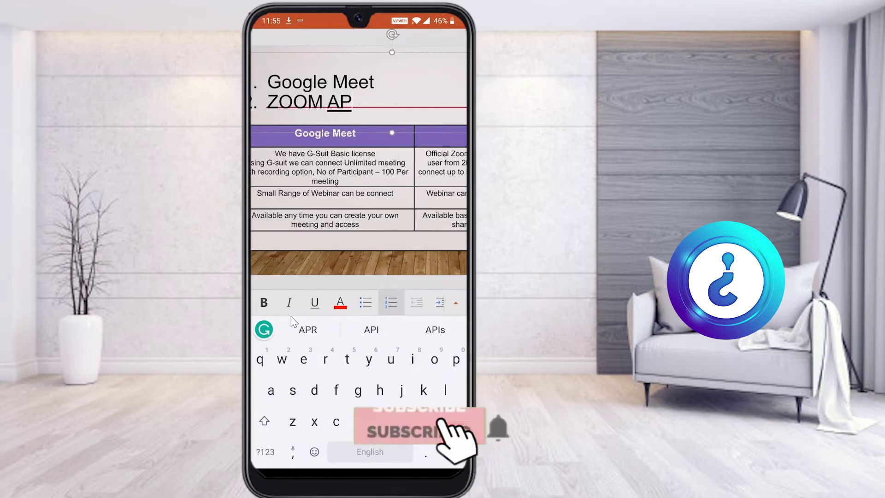
pyautogui.write('PLICATION')
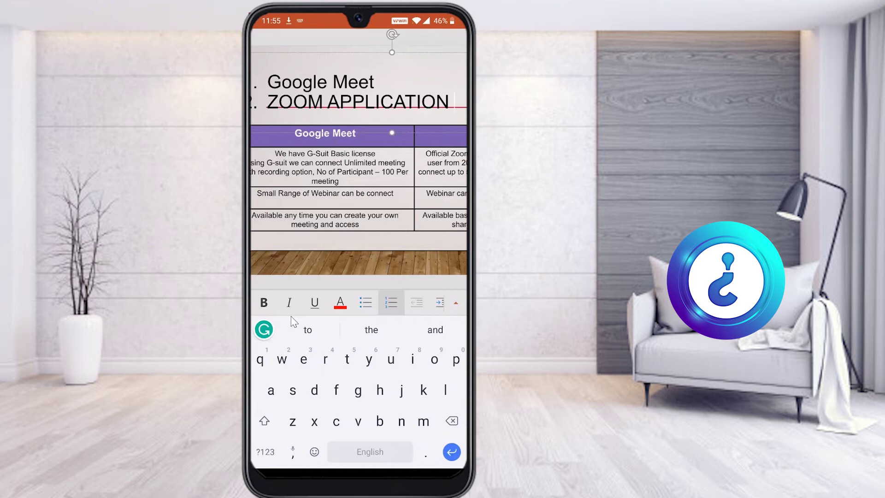
pyautogui.press('Escape')
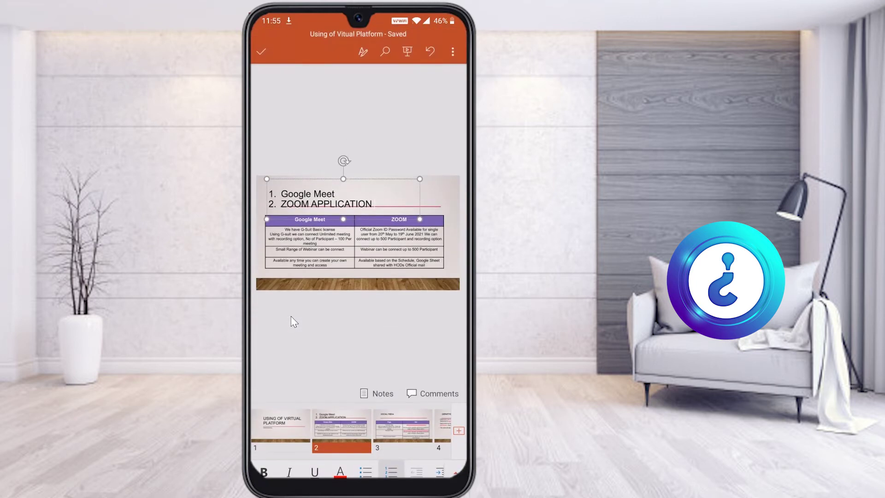
# - Deselect slide 2's table and scroll the thumbnails to slide 11
pyautogui.click(355, 241)
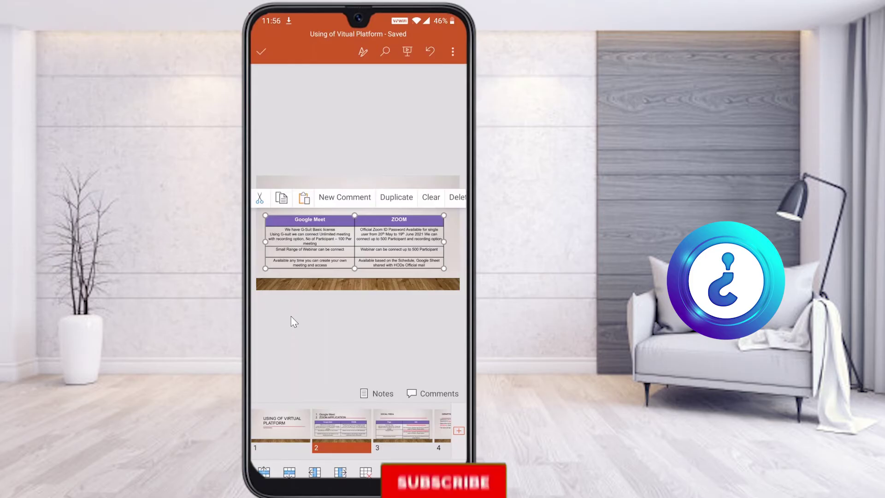
pyautogui.click(294, 321)
pyautogui.hscroll(10, 357, 426)
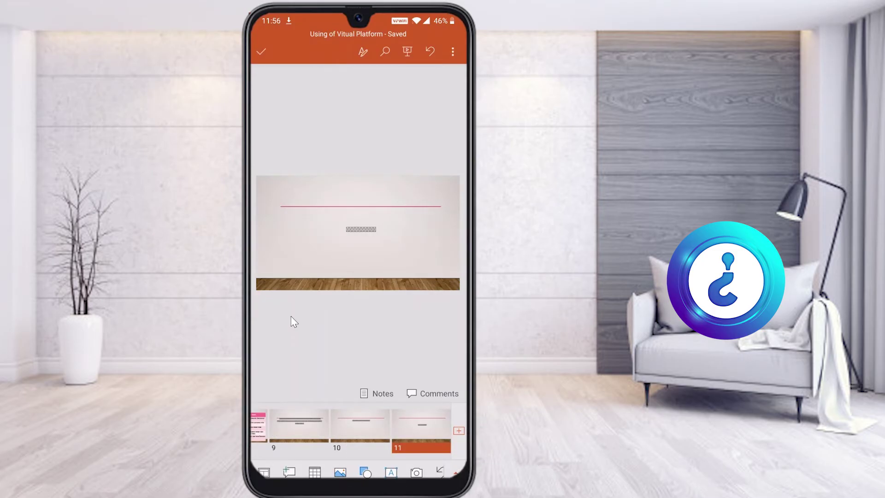
pyautogui.scroll(5, 358, 233)
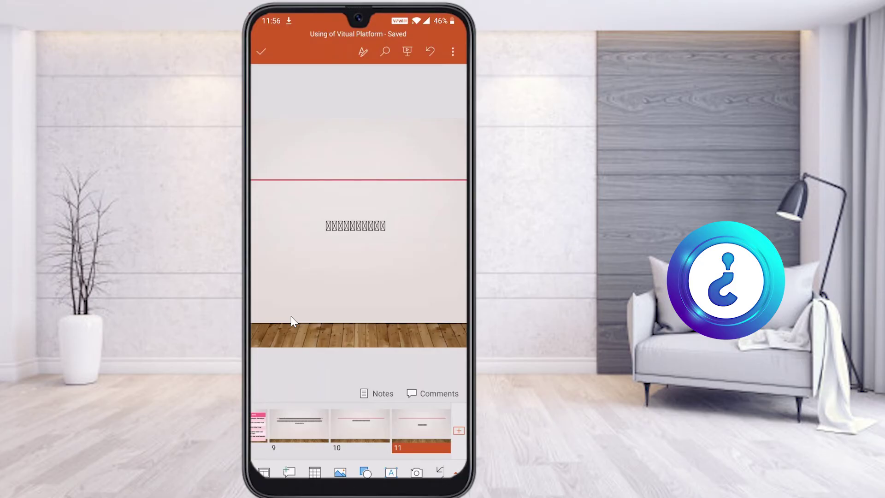
# - Set slide 11's text box to the Gill Sans MT theme font, revealing 'Thank you'
pyautogui.click(358, 226)
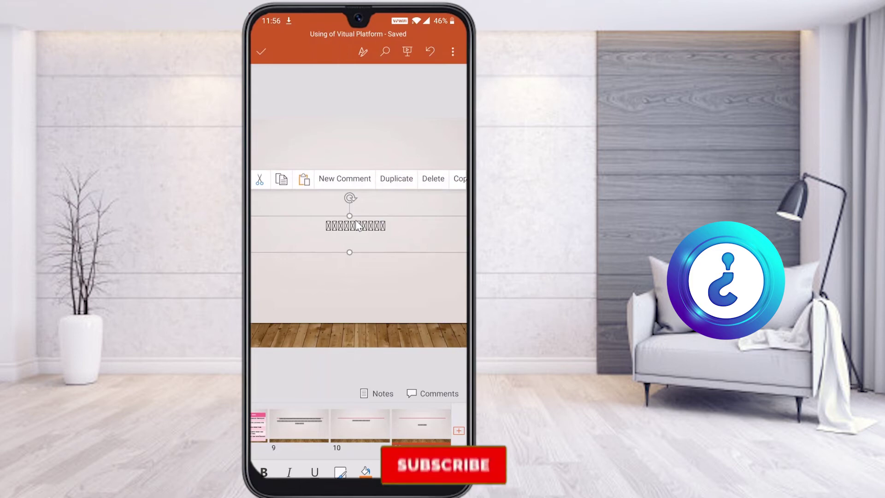
pyautogui.click(363, 51)
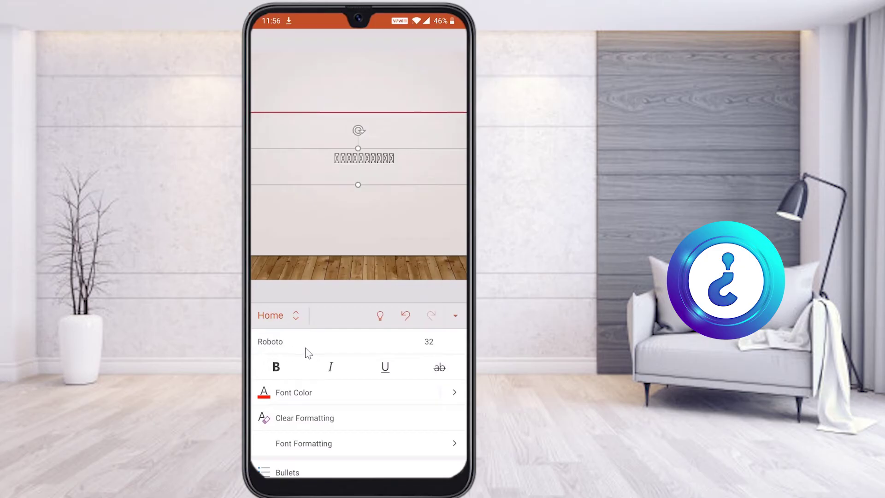
pyautogui.click(288, 342)
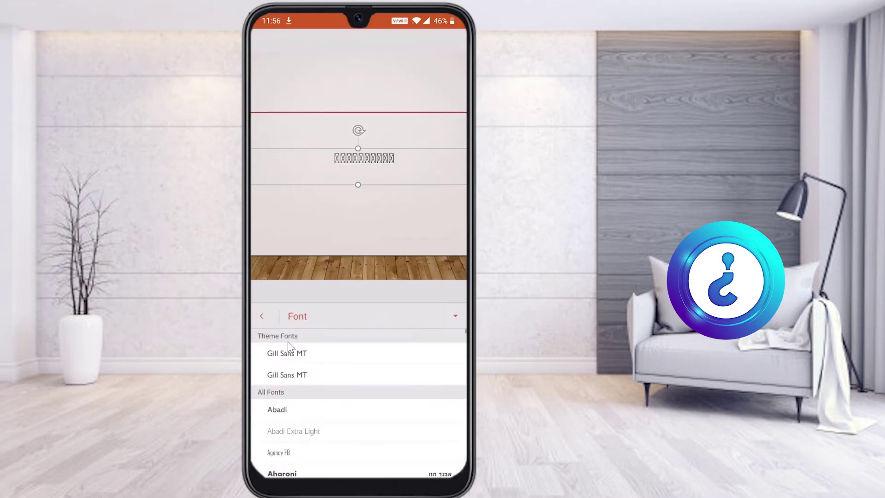
pyautogui.click(288, 344)
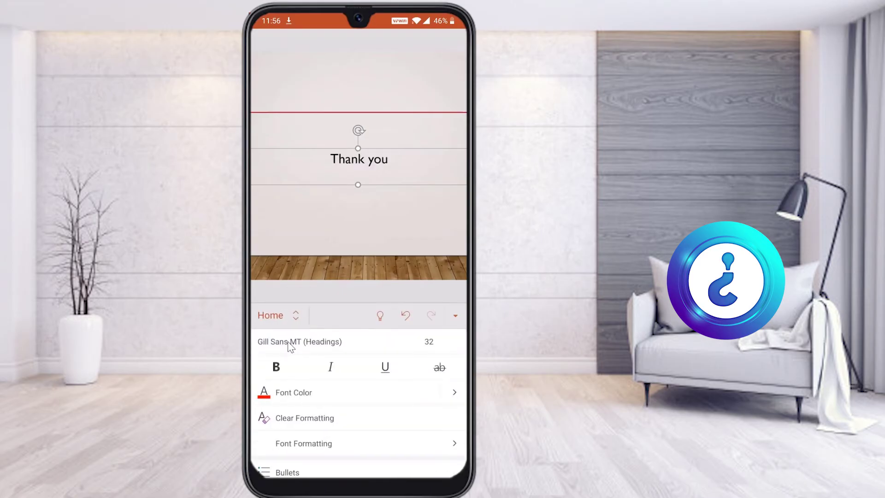
pyautogui.press('Escape')
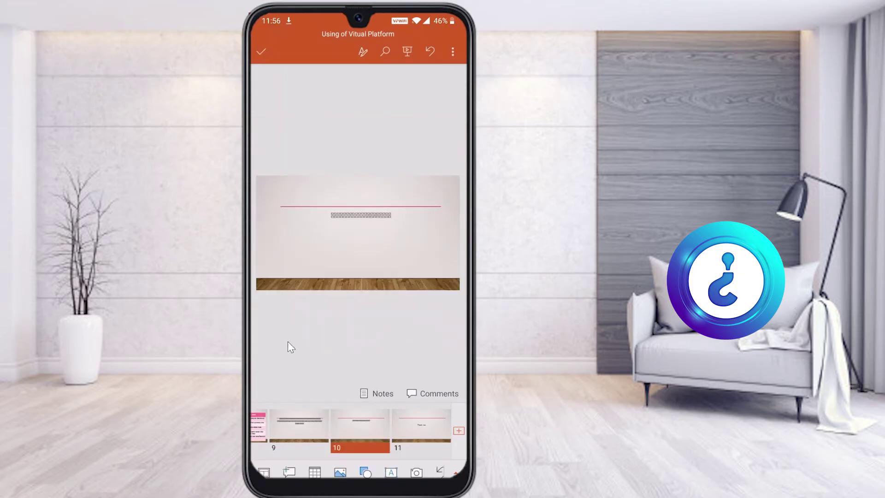
# - Apply Gill Sans MT to slide 10's text box so it reads 'Any Clarification ?'
pyautogui.scroll(1, 288, 341)
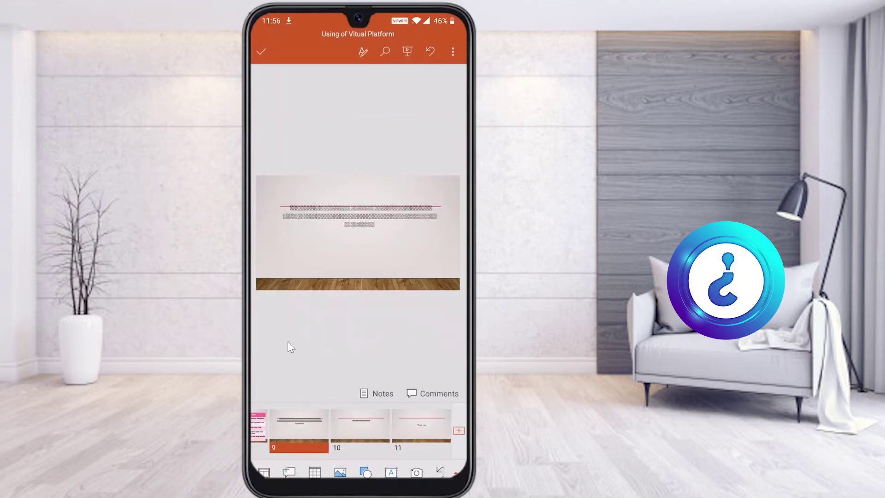
pyautogui.press('Down')
pyautogui.press('Tab')
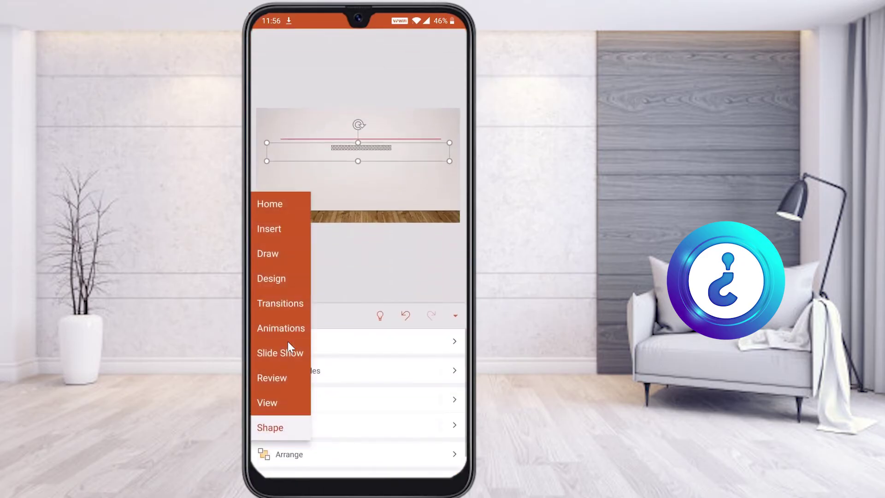
pyautogui.click(288, 343)
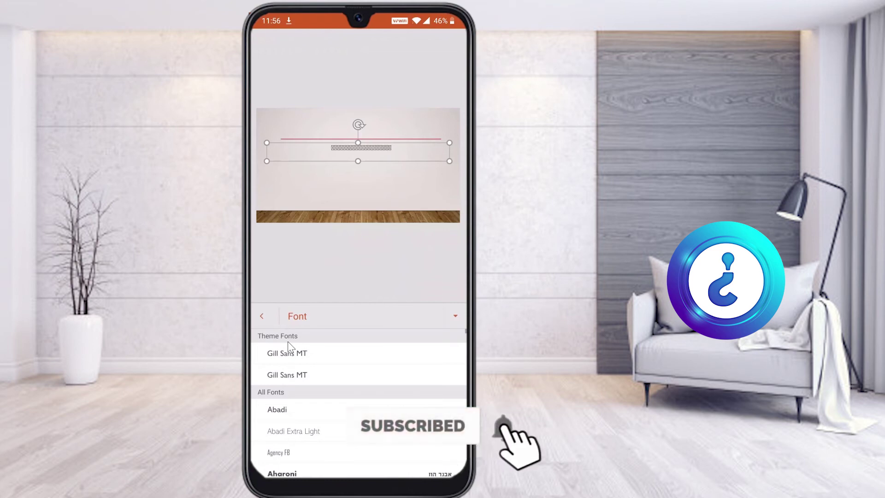
pyautogui.click(288, 344)
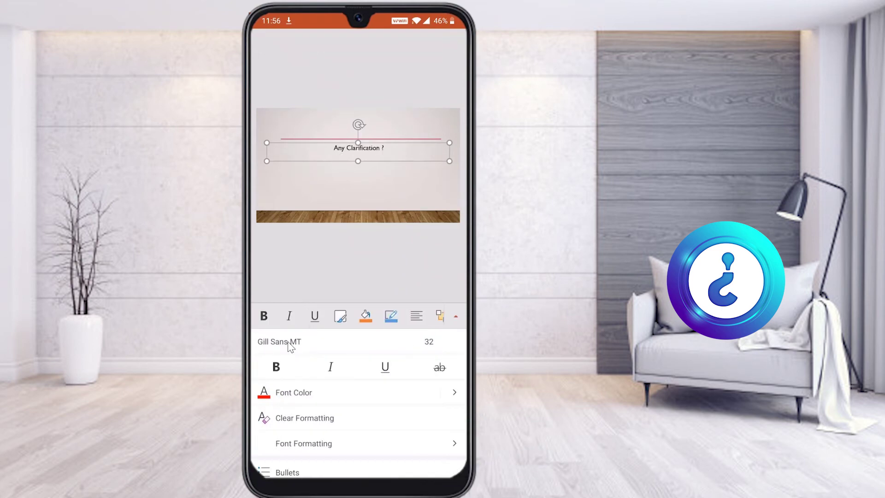
pyautogui.press('Escape')
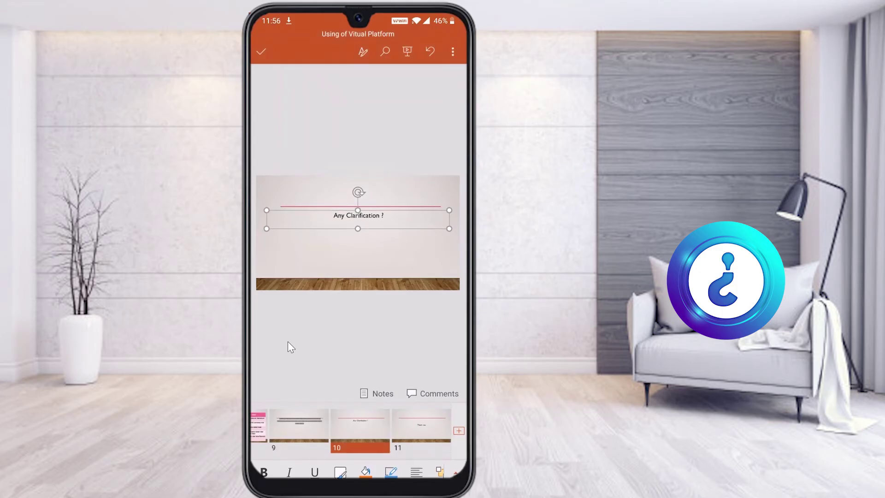
pyautogui.click(288, 343)
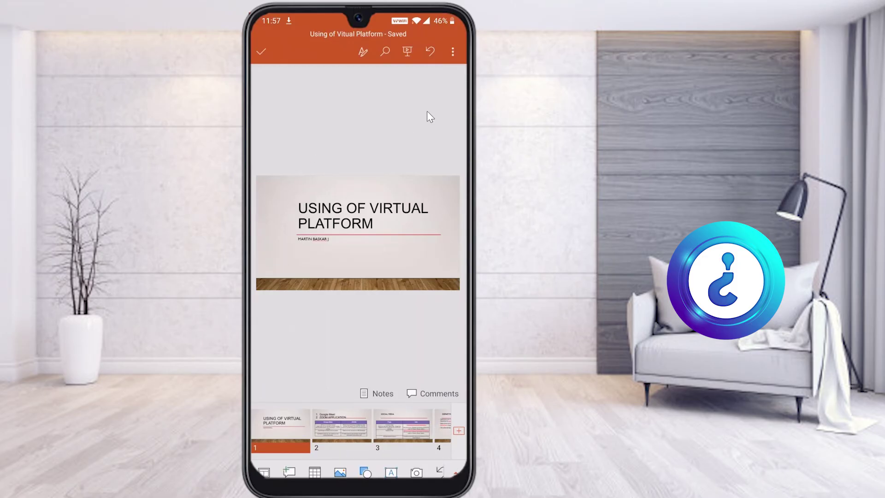
# - Save a copy of the presentation as 'Using of Vitual Platform edit'
pyautogui.click(454, 54)
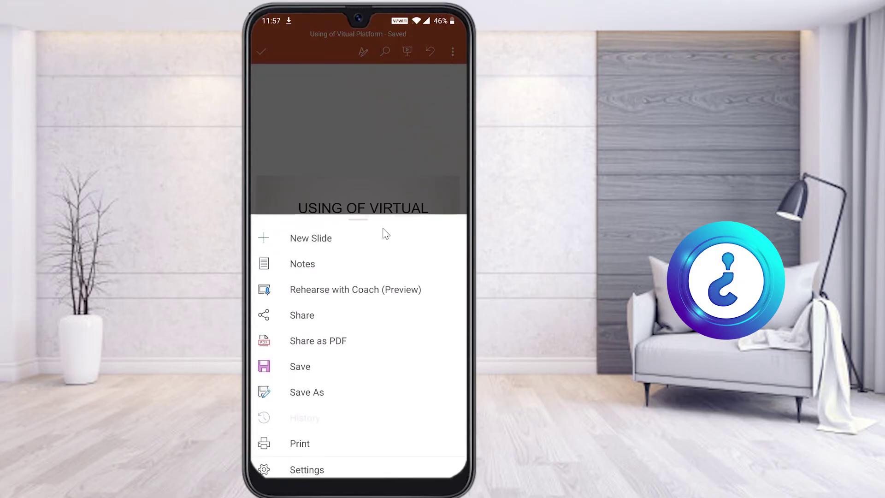
pyautogui.click(308, 397)
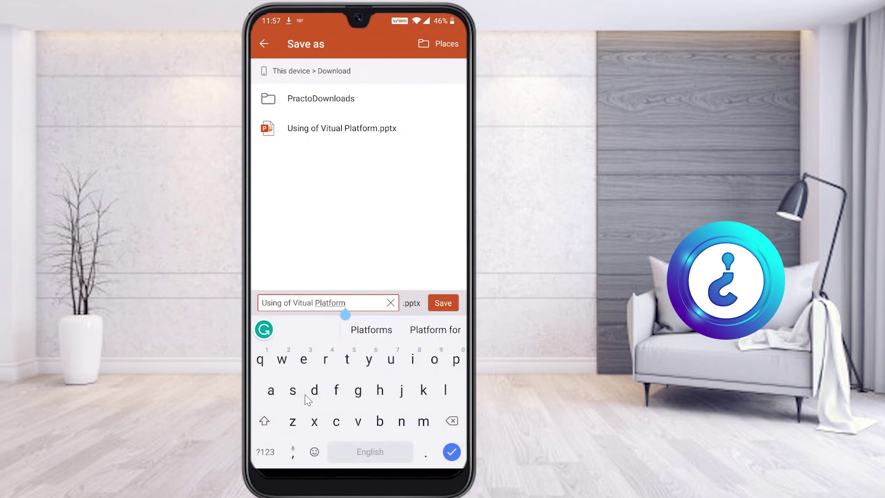
pyautogui.write('edit')
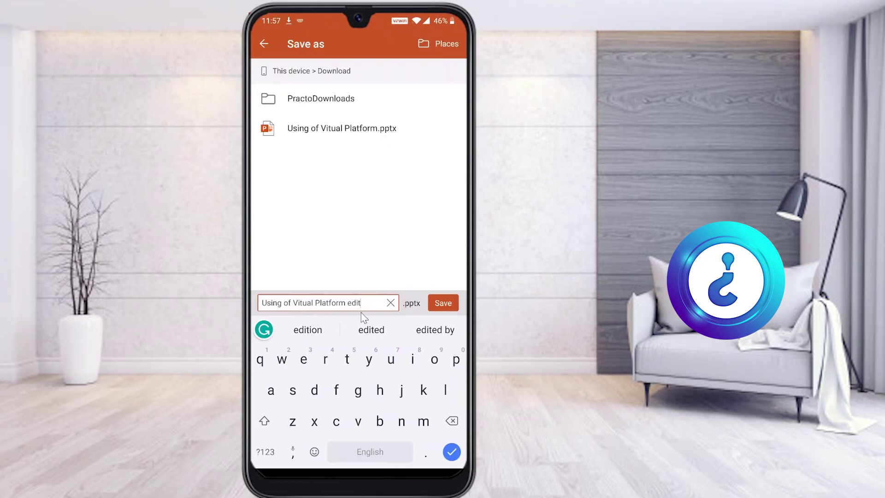
pyautogui.press('Return')
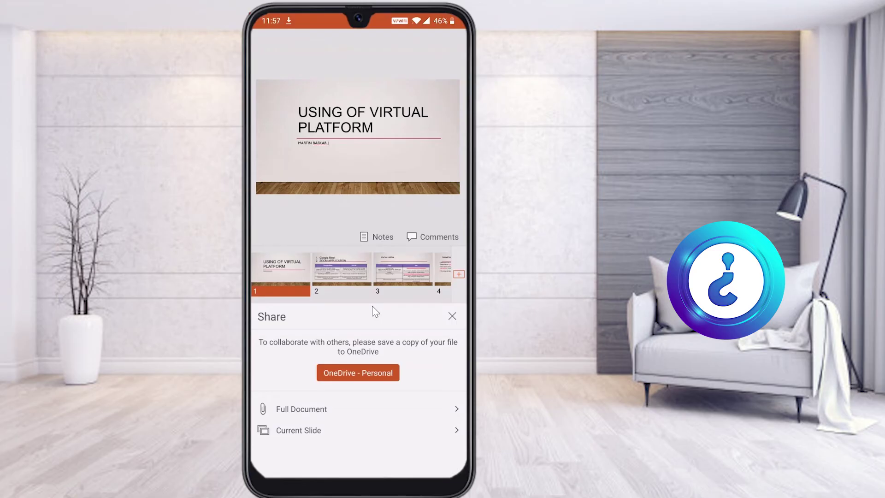
# - Share the full document as a presentation via Gmail, addressed to a suggested contact
pyautogui.click(296, 412)
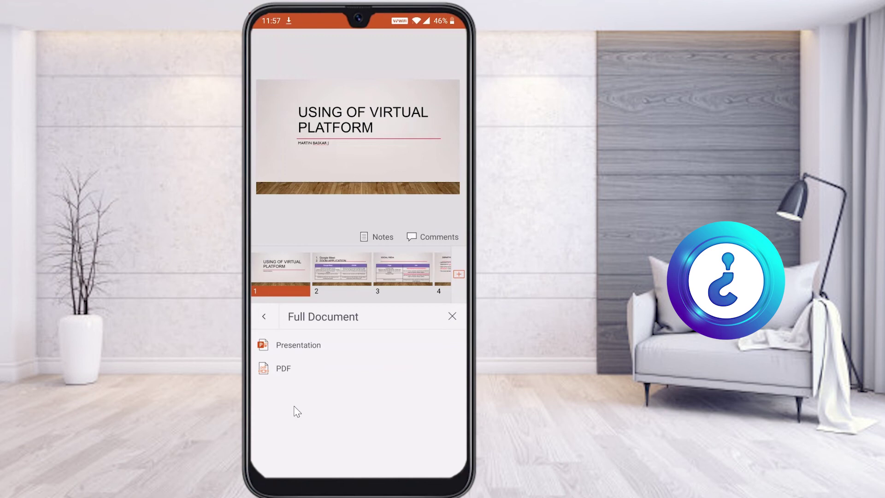
pyautogui.click(306, 346)
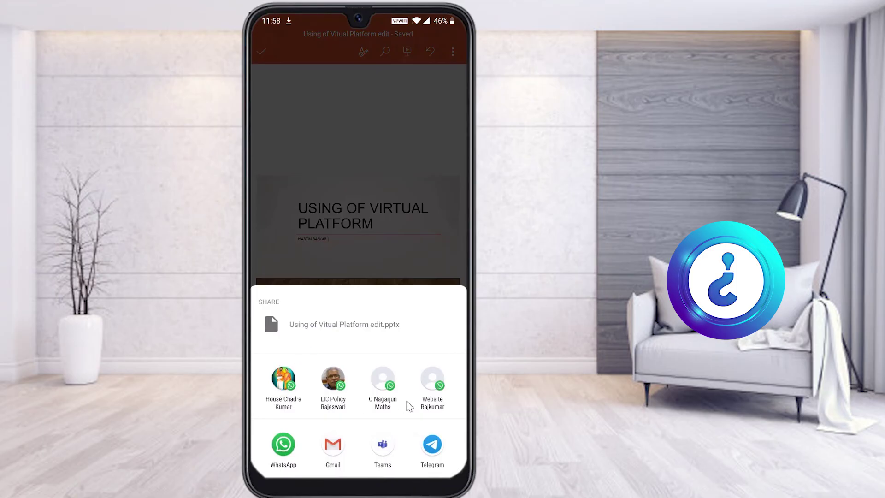
pyautogui.click(328, 453)
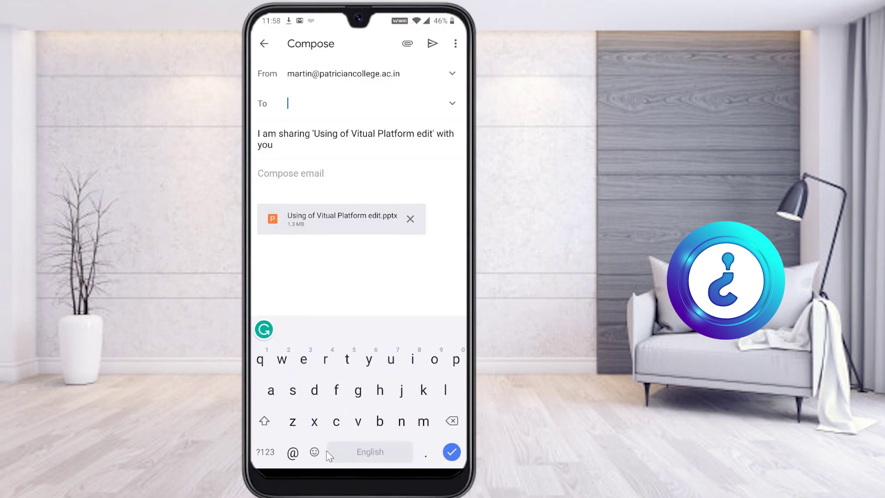
pyautogui.write('joh')
pyautogui.click(345, 138)
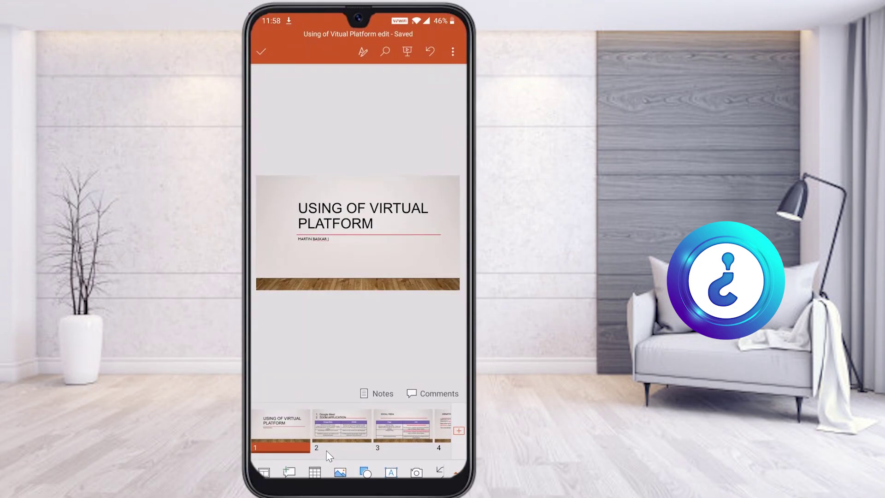
# - Leave PowerPoint for the home screen and get back to the Gmail inbox
pyautogui.hotkey('alt', 's')
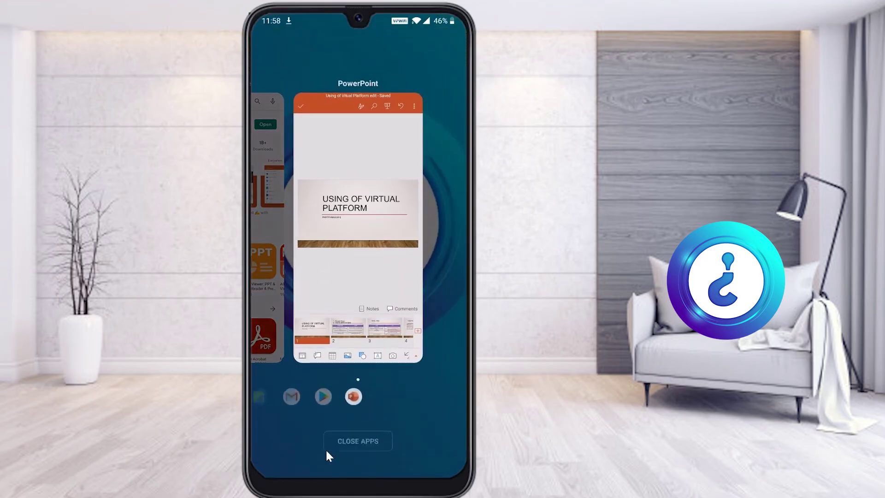
pyautogui.hotkey('alt', 's')
pyautogui.hotkey('alt', 'h')
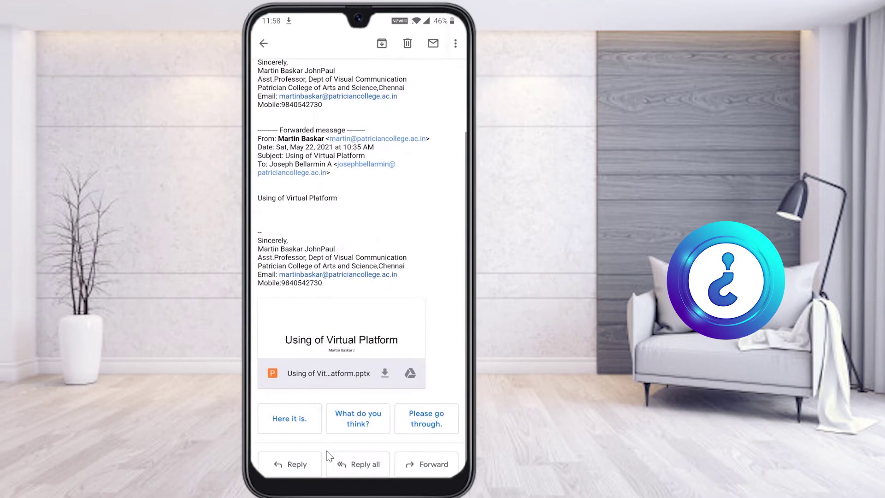
pyautogui.hotkey('alt', 'b')
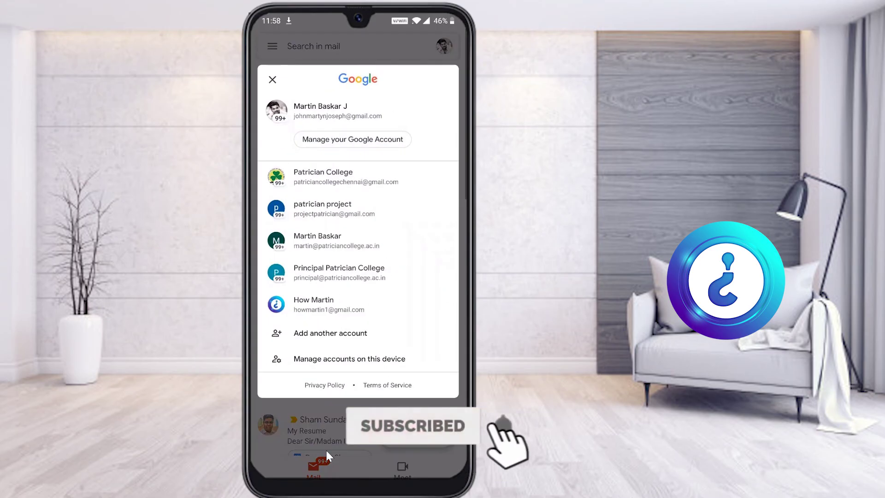